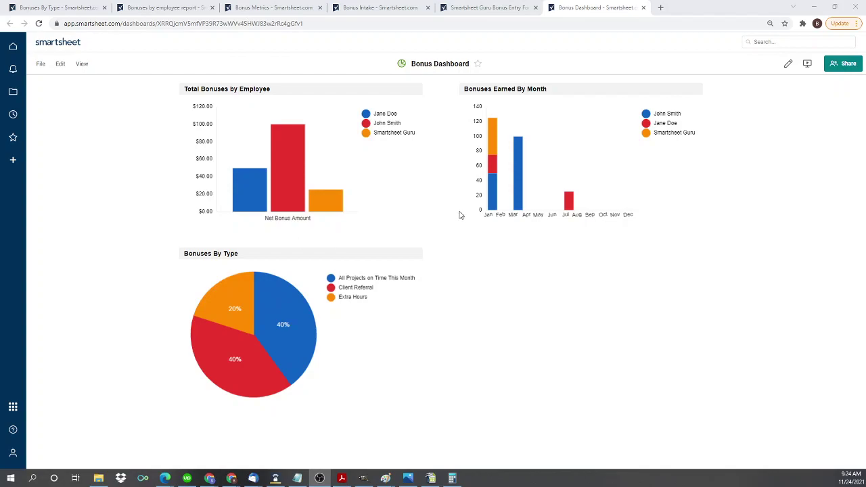
Look over the bonus entry form and examine the January breakdown in the dashboard's Bonuses Earned By Month chart
{"action": "left_click", "coordinate": [477, 7]}
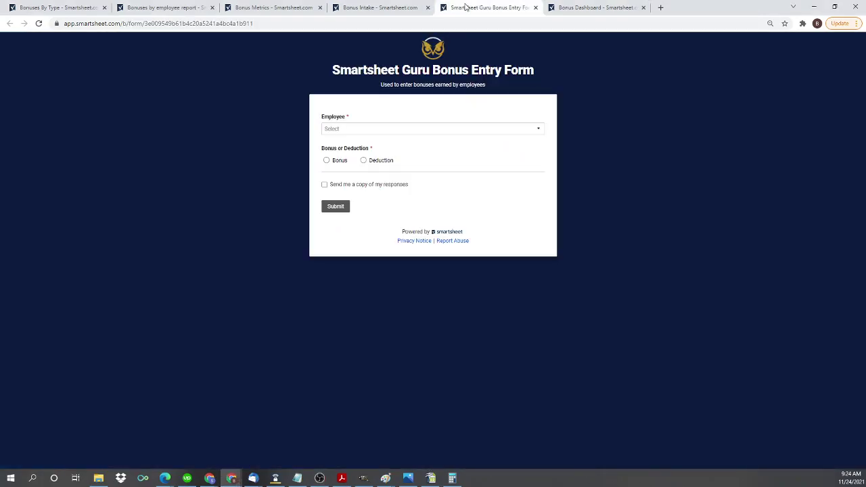
{"action": "left_click", "coordinate": [568, 9]}
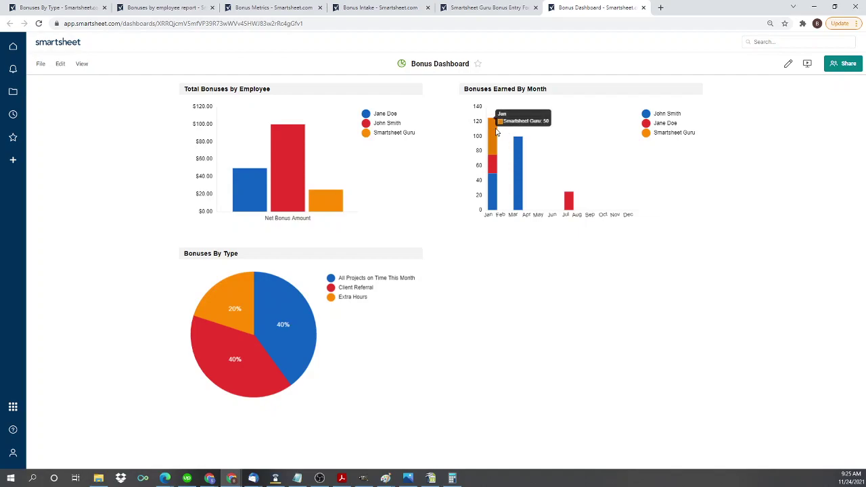
{"action": "mouse_move", "coordinate": [493, 160]}
{"action": "mouse_move", "coordinate": [493, 184]}
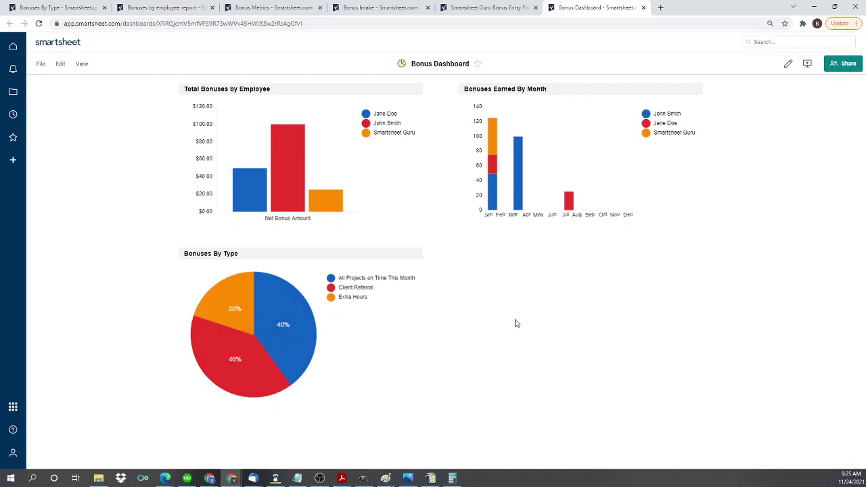
In the bonus entry form, choose the second listed employee and enter a Bonus of type Client Referral for Apr
{"action": "left_click", "coordinate": [479, 7]}
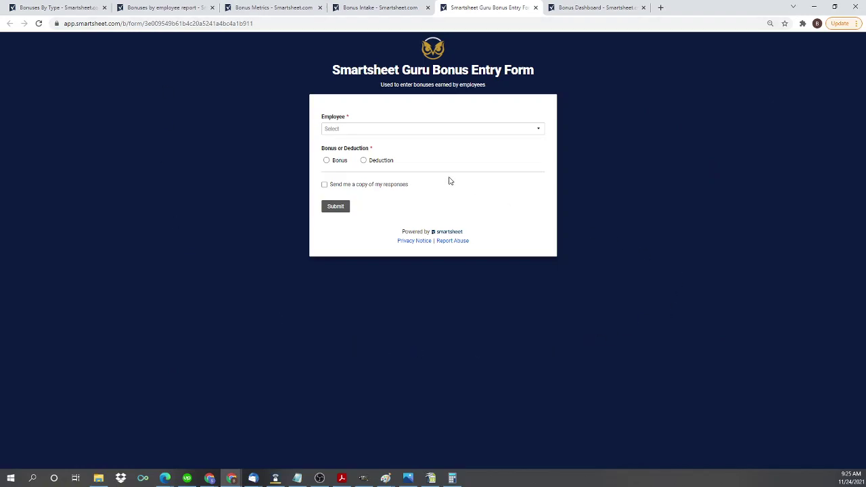
{"action": "left_click", "coordinate": [436, 128]}
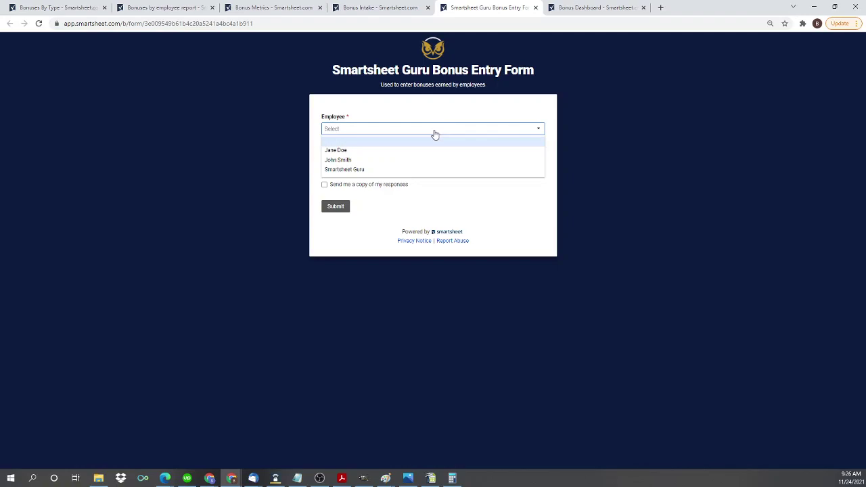
{"action": "left_click", "coordinate": [416, 162]}
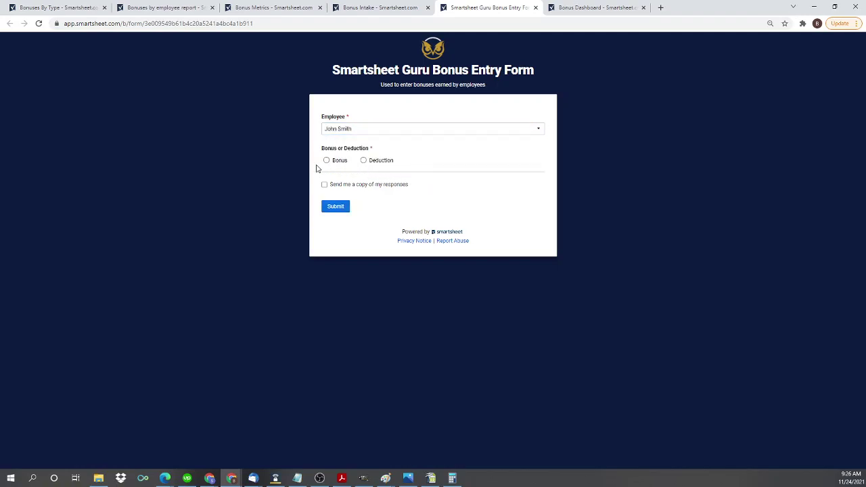
{"action": "left_click", "coordinate": [327, 164]}
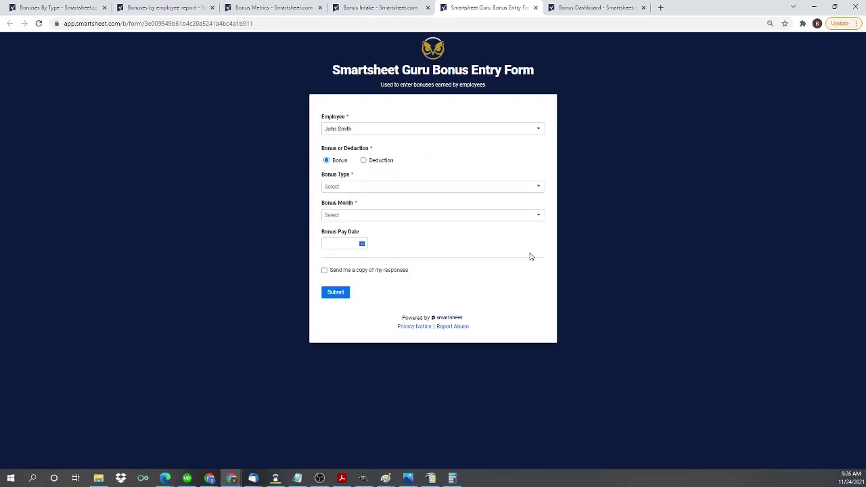
{"action": "left_click", "coordinate": [420, 187]}
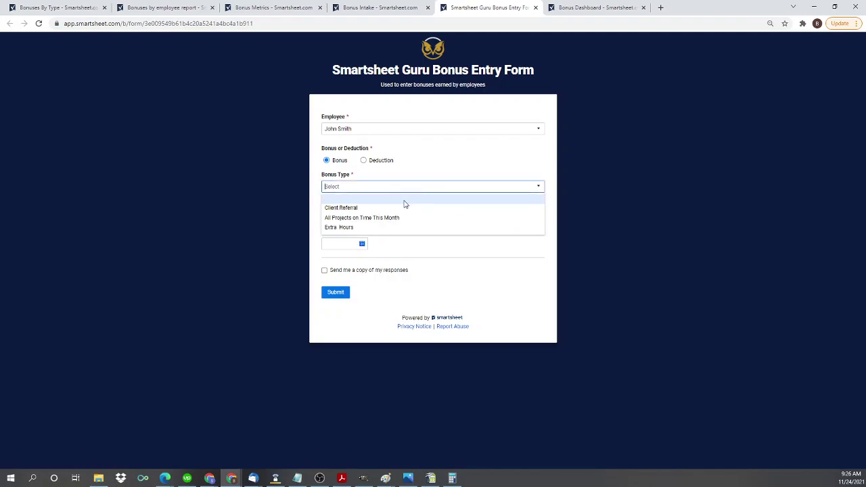
{"action": "left_click", "coordinate": [405, 208]}
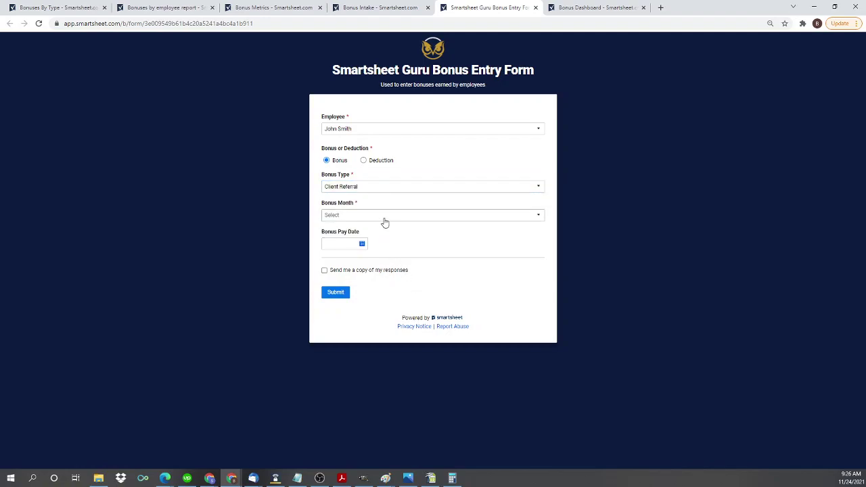
{"action": "left_click", "coordinate": [384, 222]}
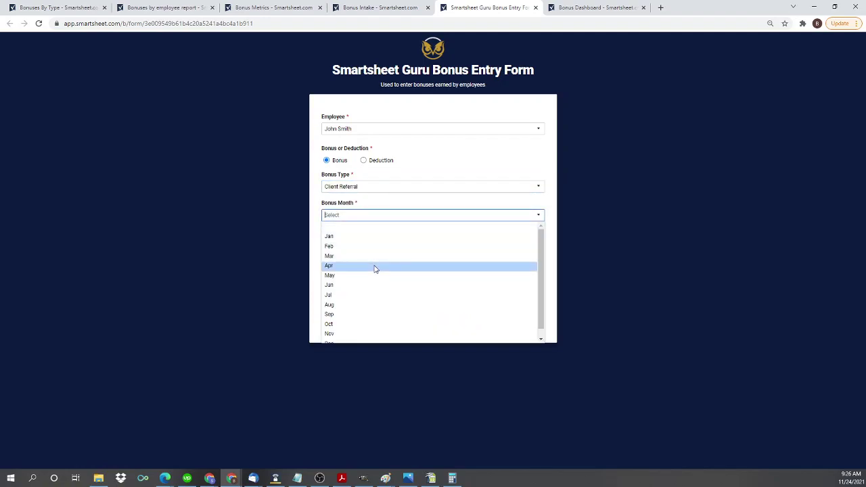
{"action": "left_click", "coordinate": [375, 267]}
Set the bonus pay date to 05/01/2021 and submit the form
{"action": "left_click", "coordinate": [362, 245]}
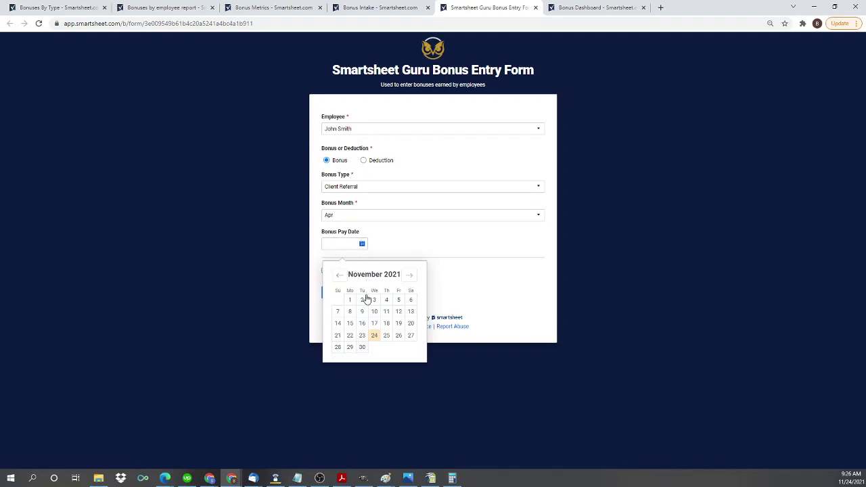
{"action": "left_click", "coordinate": [340, 275]}
{"action": "left_click", "coordinate": [341, 276]}
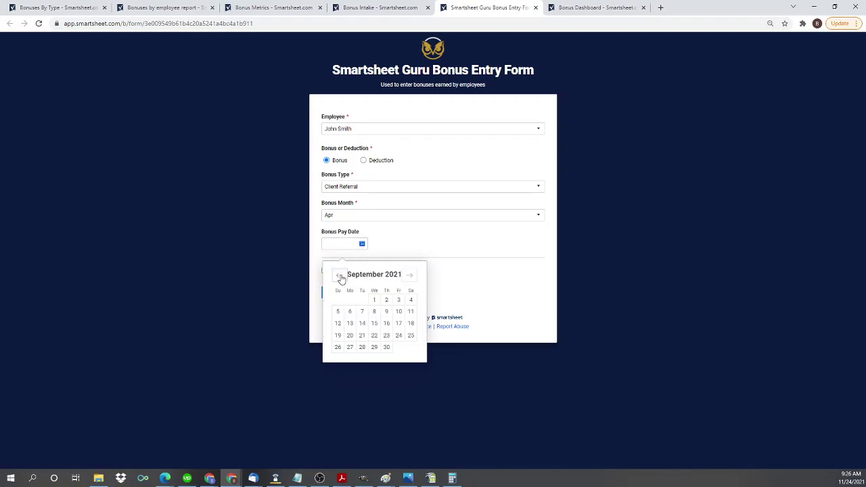
{"action": "left_click", "coordinate": [340, 276]}
{"action": "left_click", "coordinate": [340, 276]}
{"action": "left_click", "coordinate": [340, 276]}
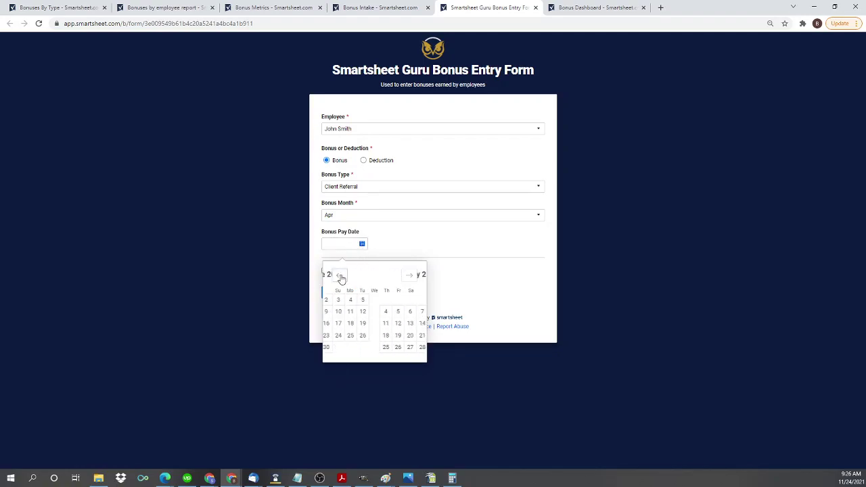
{"action": "left_click", "coordinate": [340, 276]}
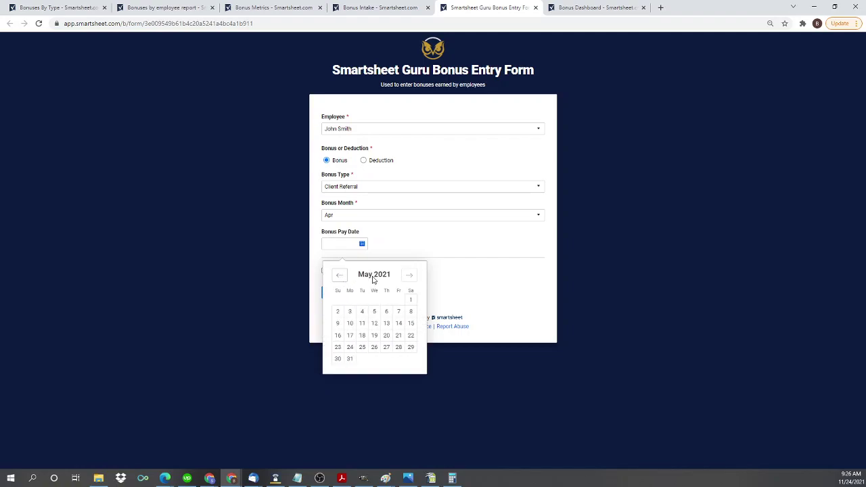
{"action": "left_click", "coordinate": [410, 300]}
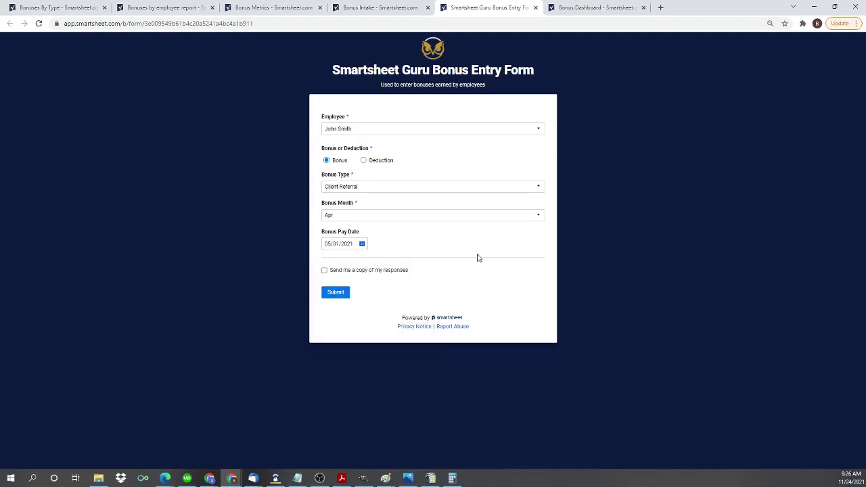
{"action": "left_click", "coordinate": [336, 293]}
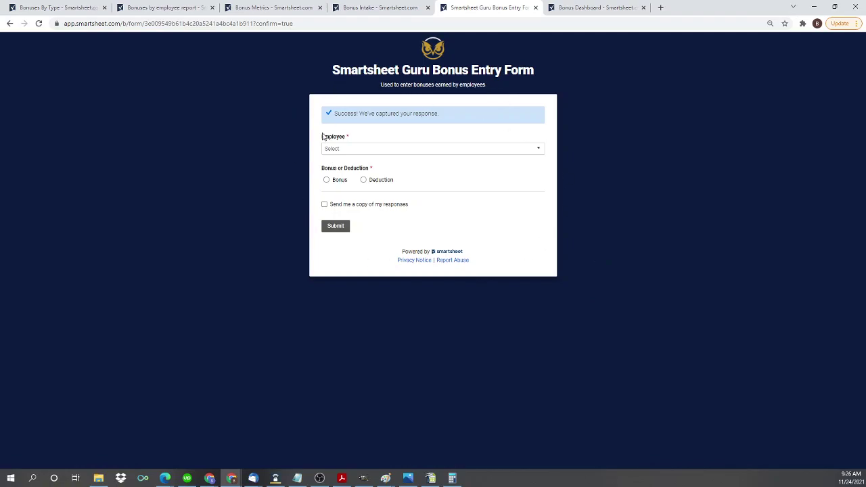
Reload the Bonus Dashboard and examine the employee totals, the bonus type shares and the April bar
{"action": "left_click", "coordinate": [595, 8]}
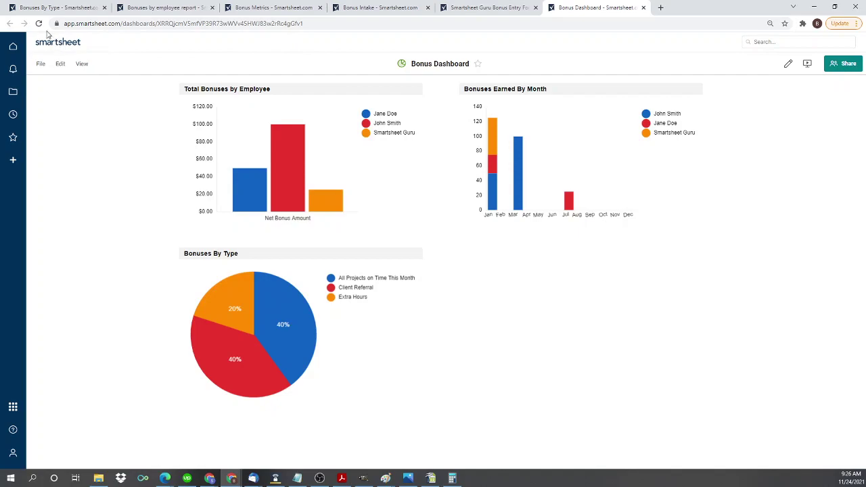
{"action": "left_click", "coordinate": [39, 23]}
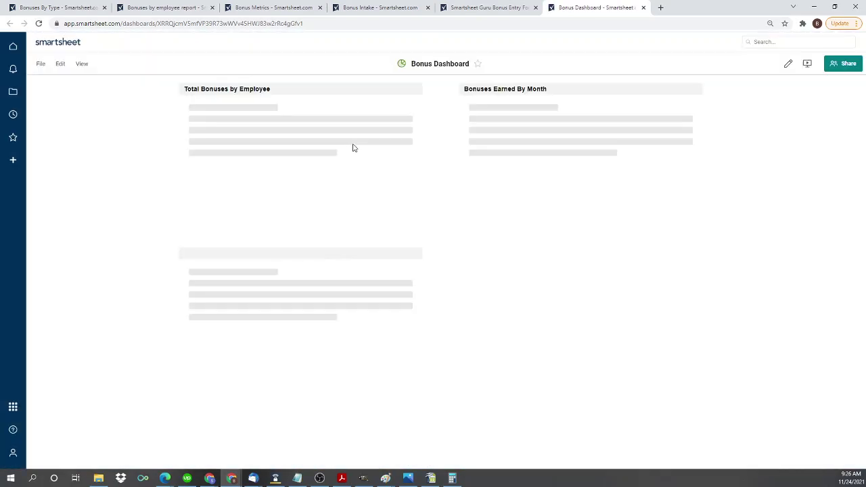
{"action": "mouse_move", "coordinate": [295, 142]}
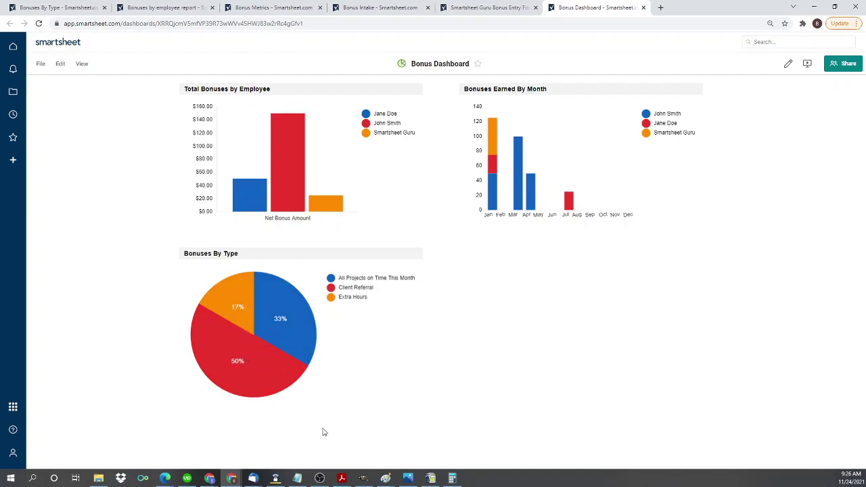
{"action": "mouse_move", "coordinate": [265, 388]}
{"action": "mouse_move", "coordinate": [531, 207]}
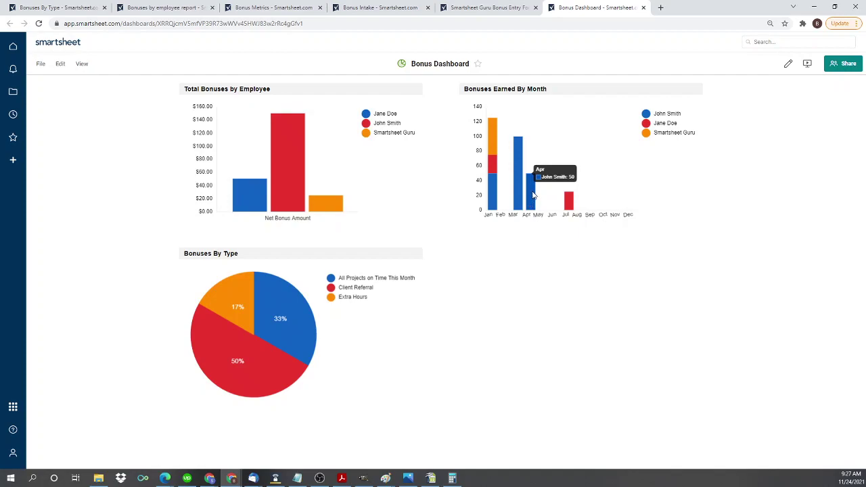
In the bonus entry form, choose Smartsheet Guru as employee, mark it as a Deduction and set the deduction type to Miscellaneous
{"action": "left_click", "coordinate": [492, 8]}
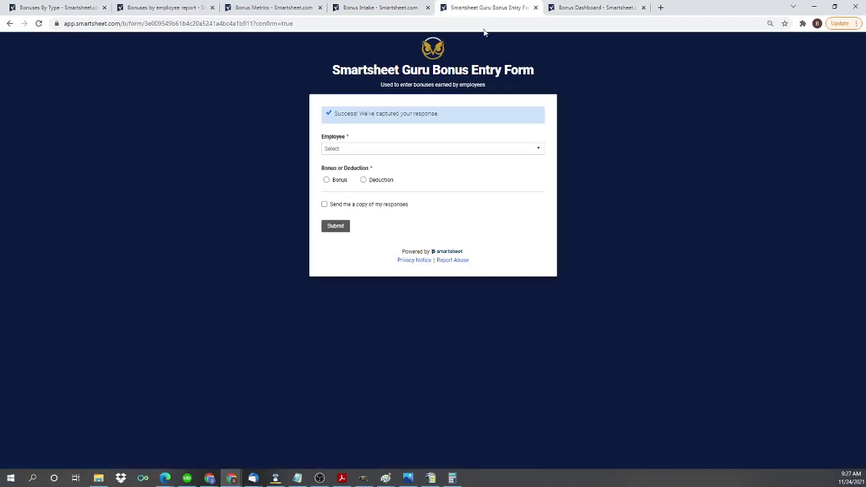
{"action": "left_click", "coordinate": [416, 149]}
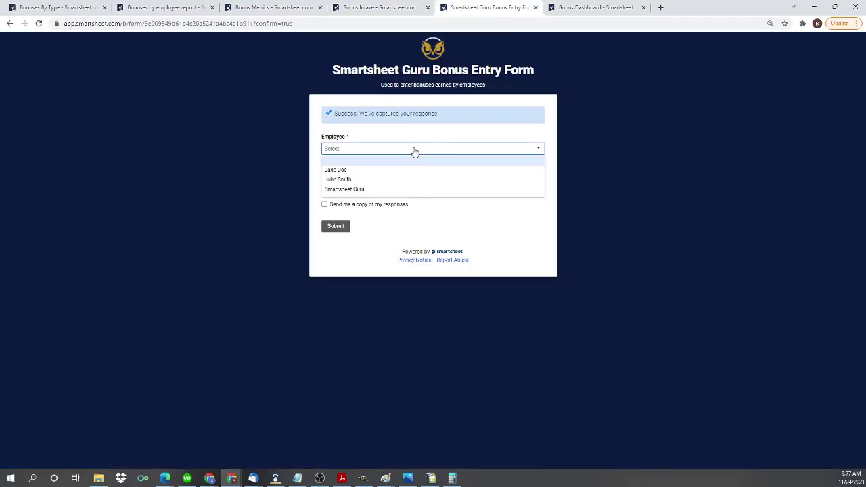
{"action": "left_click", "coordinate": [410, 190]}
{"action": "left_click", "coordinate": [364, 180]}
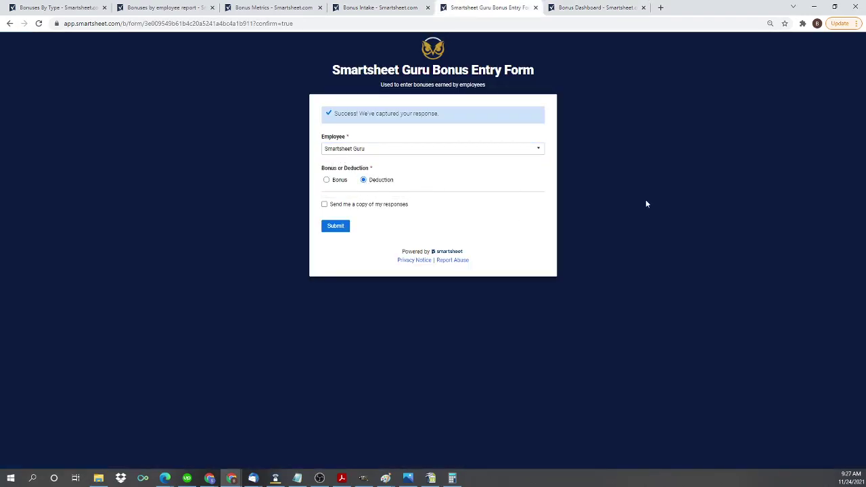
{"action": "left_click", "coordinate": [393, 206]}
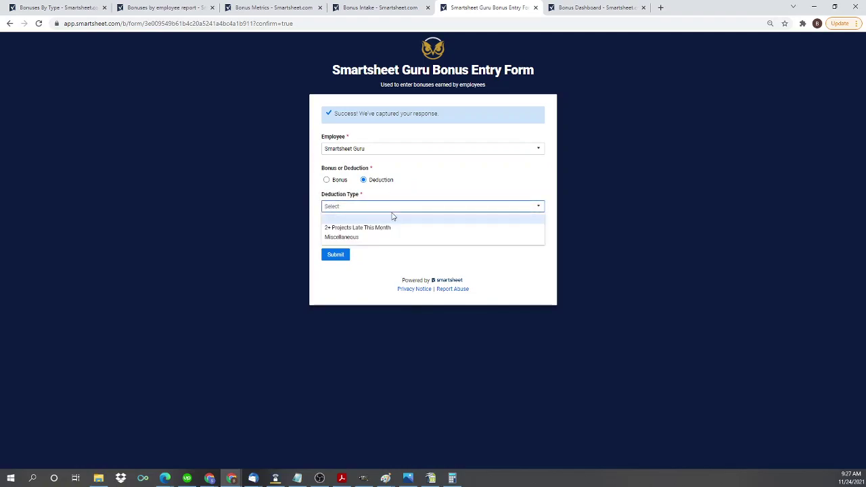
{"action": "left_click", "coordinate": [392, 228]}
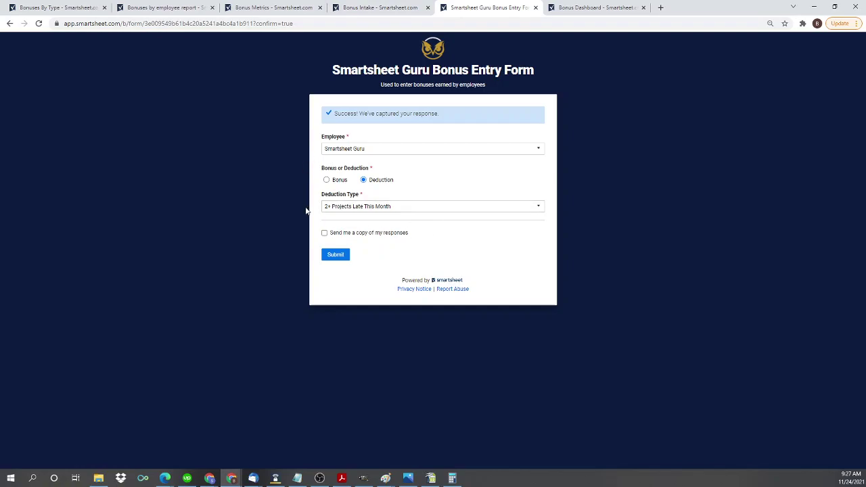
{"action": "left_click", "coordinate": [396, 208]}
{"action": "left_click", "coordinate": [387, 238]}
Describe the deduction as Computer Damage, set its amount to 100 and submit the form
{"action": "left_click", "coordinate": [406, 237]}
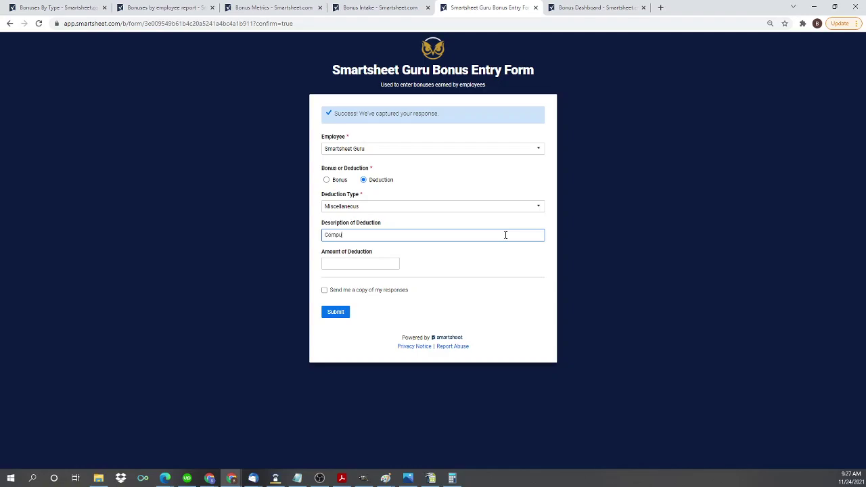
{"action": "key", "text": "Tab"}
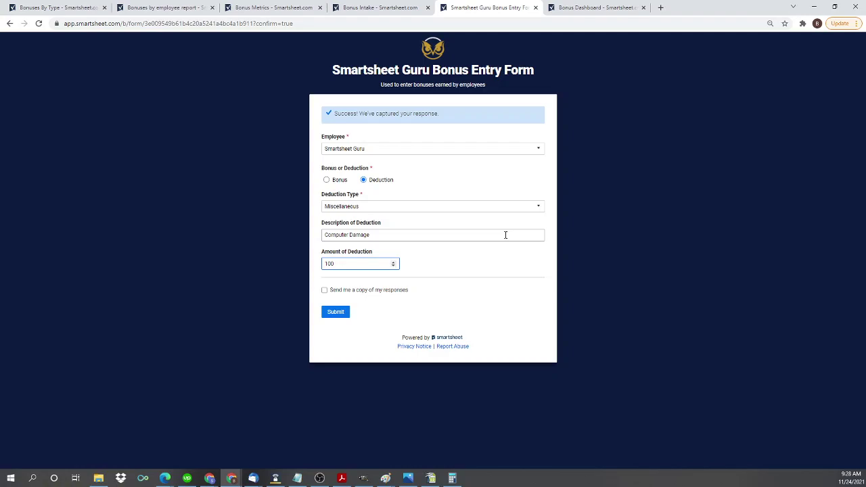
{"action": "left_click", "coordinate": [334, 313]}
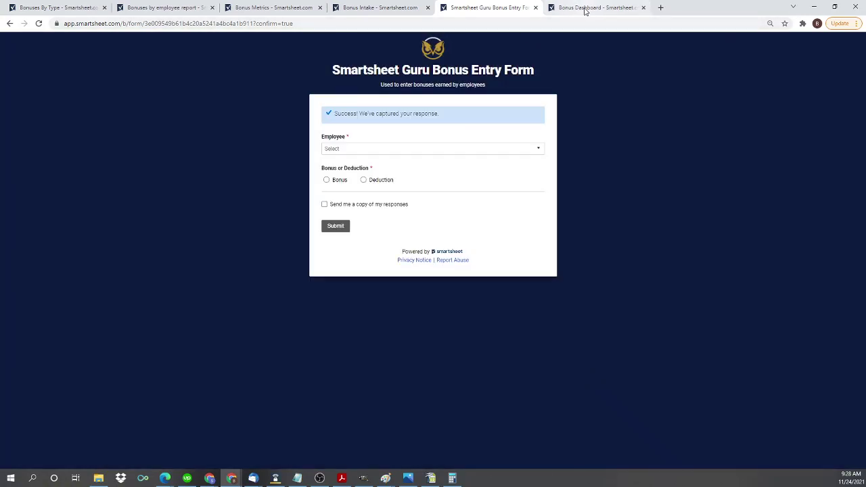
Reload the Bonus Dashboard and examine Smartsheet Guru's net bonus amount in the employee totals chart
{"action": "left_click", "coordinate": [586, 9]}
{"action": "left_click", "coordinate": [39, 23]}
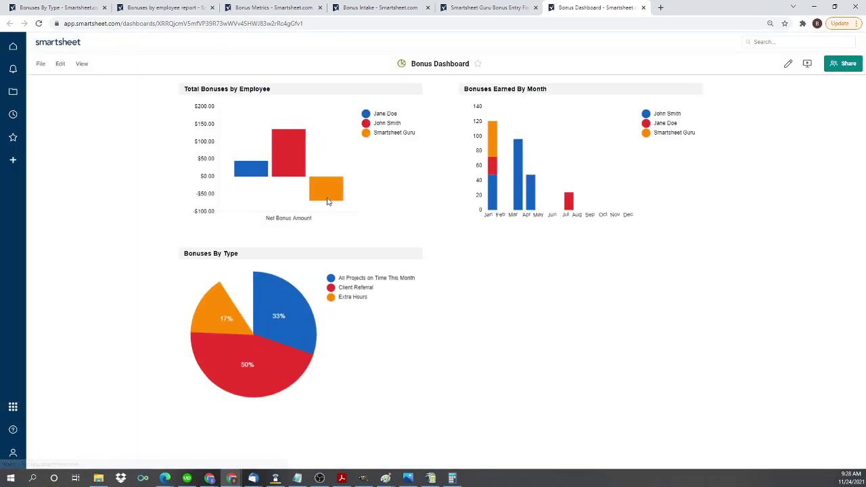
{"action": "mouse_move", "coordinate": [331, 186]}
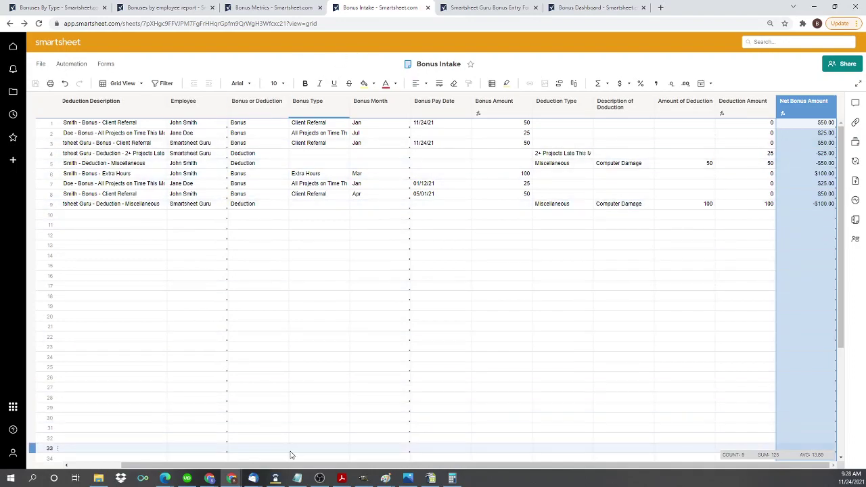
Select the newest deduction entry, row 9 of the Bonus Intake sheet, and show the Sheet Summary
{"action": "left_click_drag", "start_coordinate": [291, 466], "coordinate": [241, 467]}
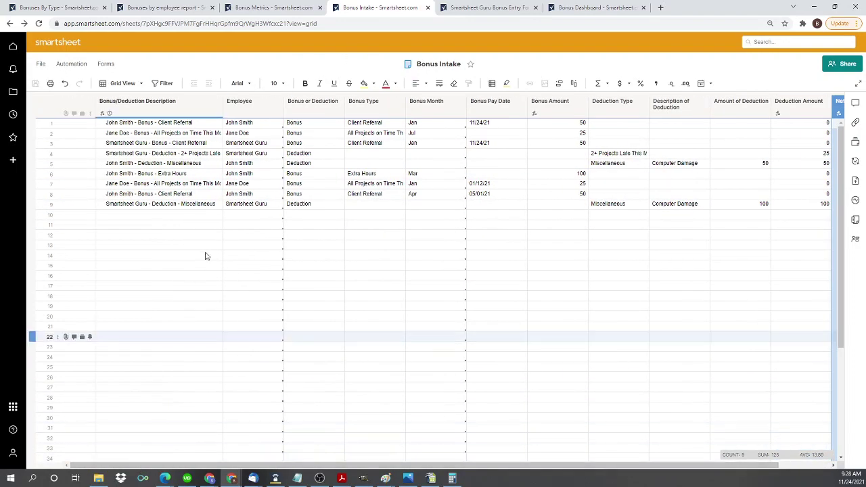
{"action": "left_click", "coordinate": [33, 203]}
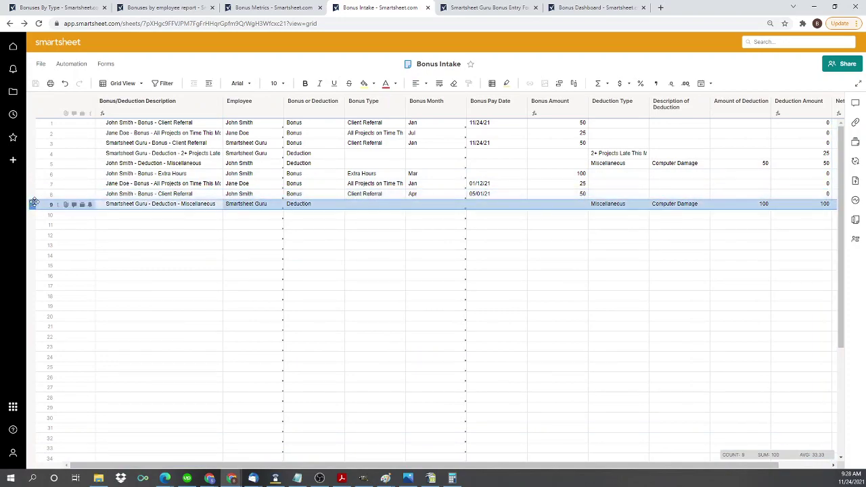
{"action": "left_click", "coordinate": [856, 220]}
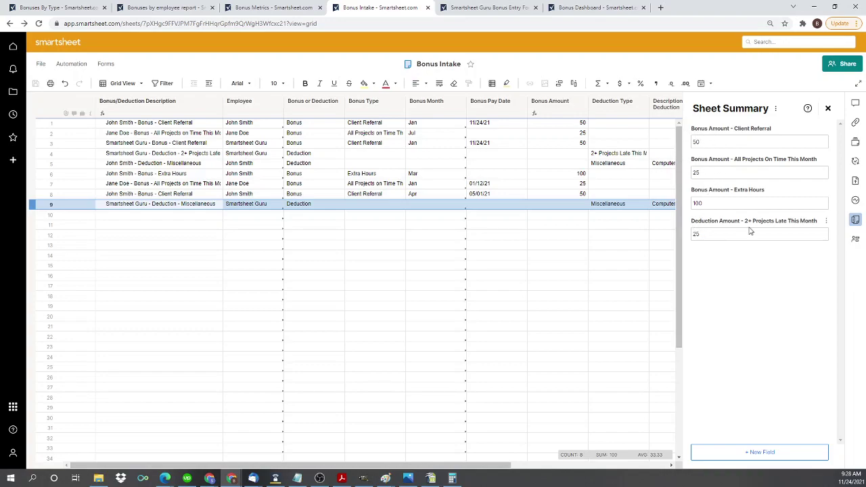
Check the Client Referral bonus amount in the summary and open the Bonus Amount formula of row 1
{"action": "left_click", "coordinate": [720, 147]}
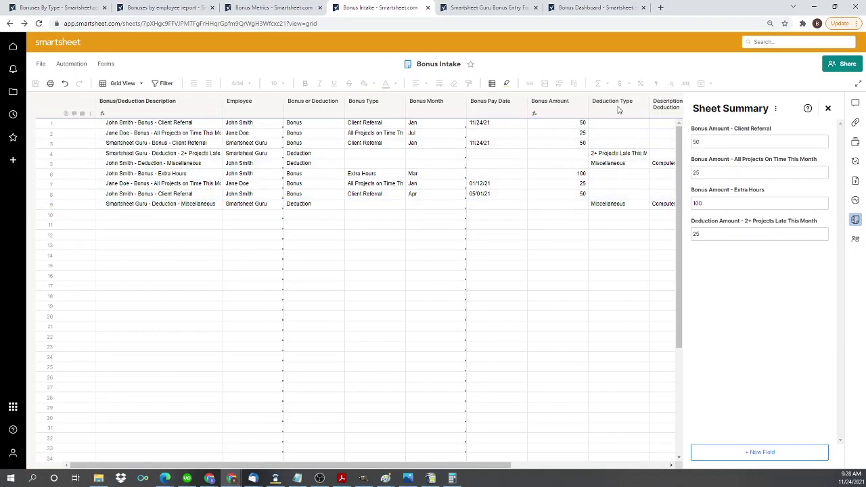
{"action": "left_click", "coordinate": [566, 126]}
{"action": "left_click", "coordinate": [567, 126]}
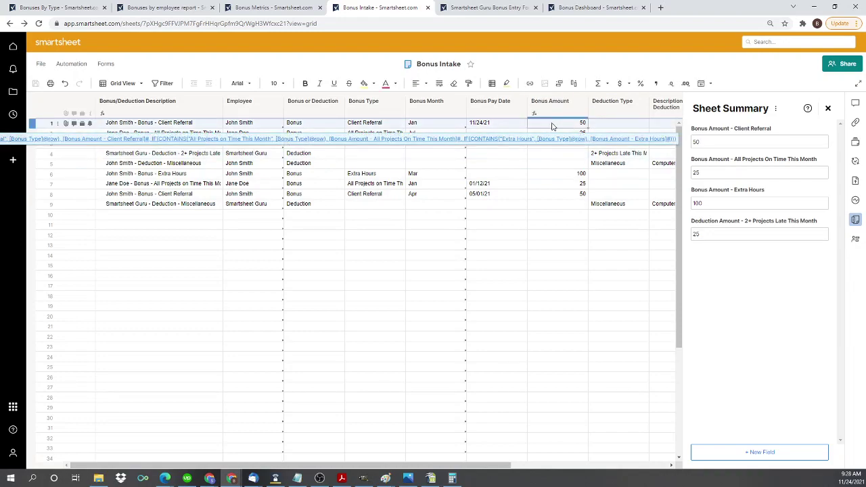
Change the Bonus Type of row 7 to Extra Hours and check the formula in its Bonus Amount cell
{"action": "key", "text": "Escape"}
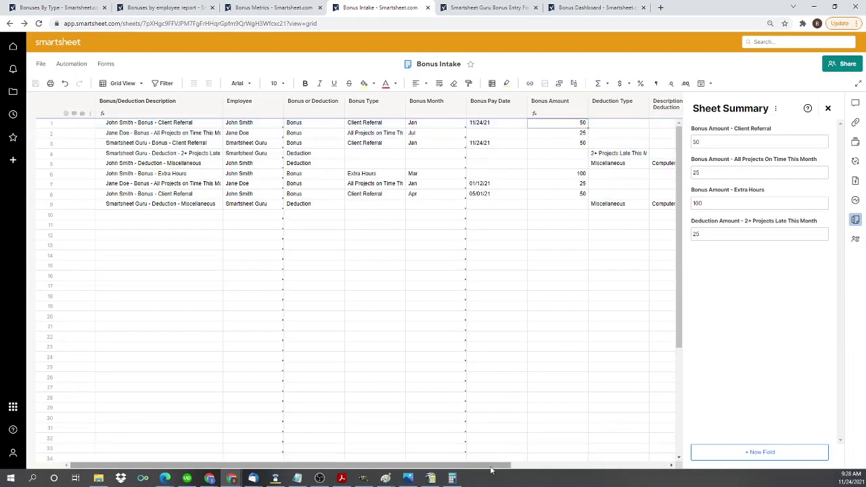
{"action": "left_click_drag", "start_coordinate": [491, 469], "coordinate": [647, 469]}
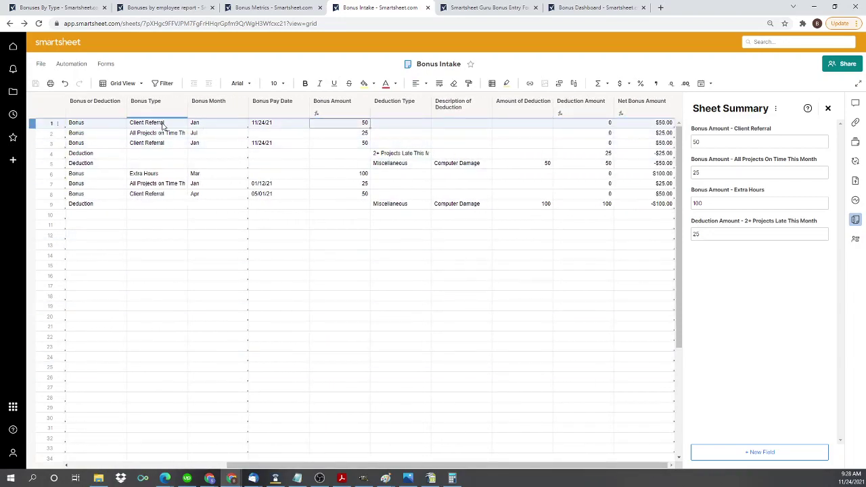
{"action": "left_click", "coordinate": [178, 187]}
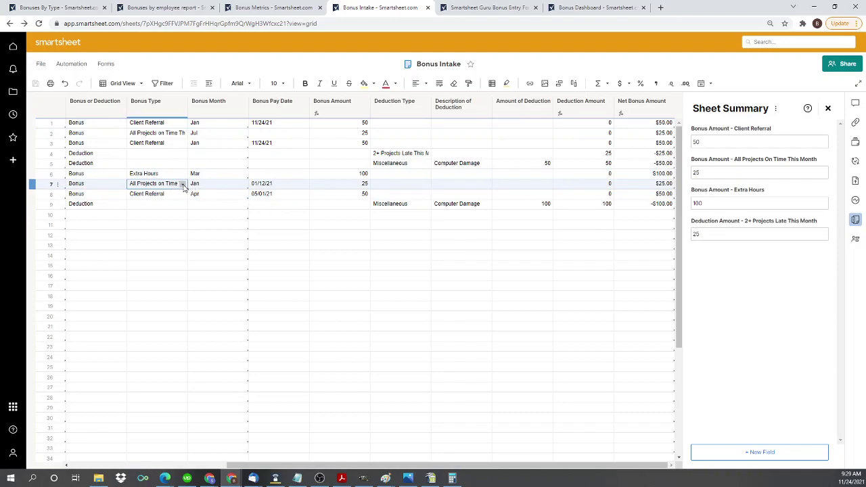
{"action": "left_click", "coordinate": [183, 184]}
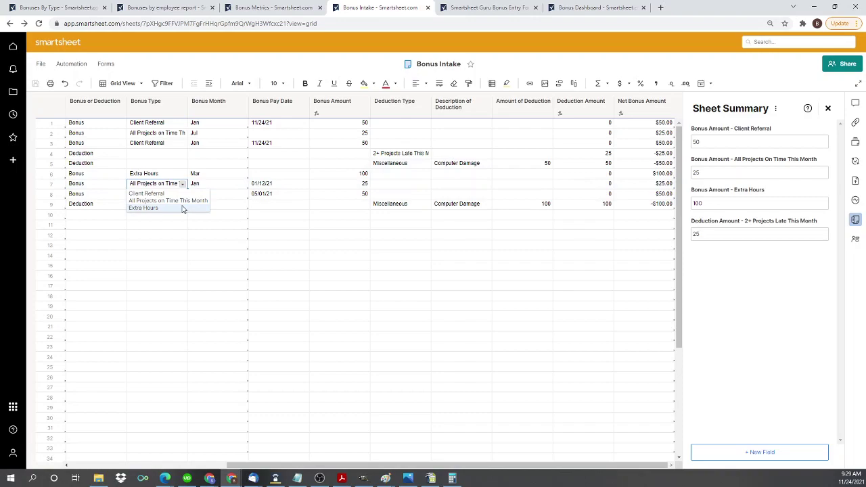
{"action": "left_click", "coordinate": [182, 208]}
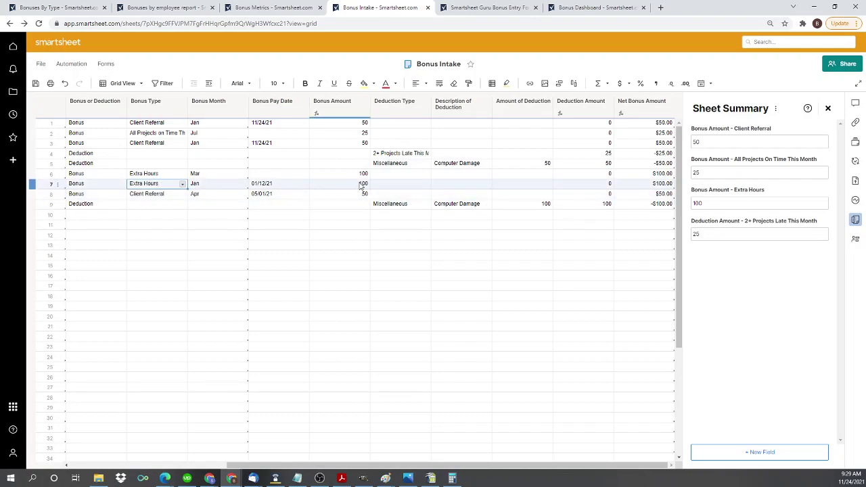
{"action": "left_click", "coordinate": [363, 185]}
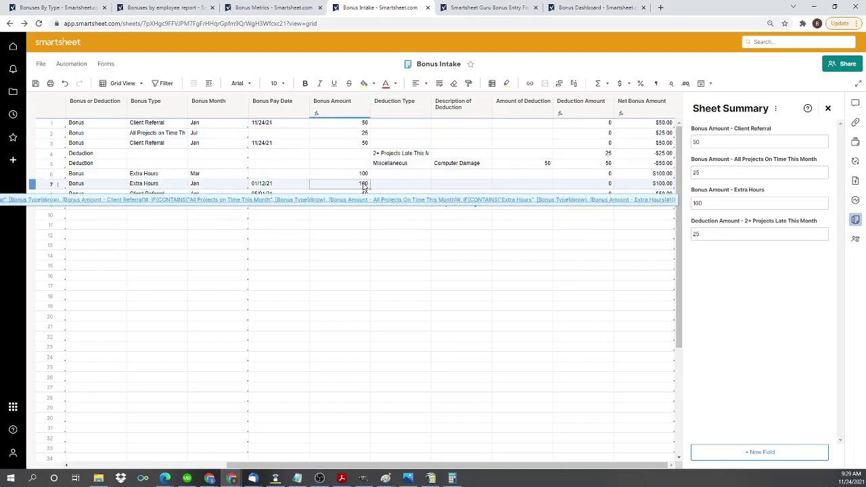
Set the Bonus Amount - Extra Hours summary field to 150
{"action": "double_click", "coordinate": [714, 206]}
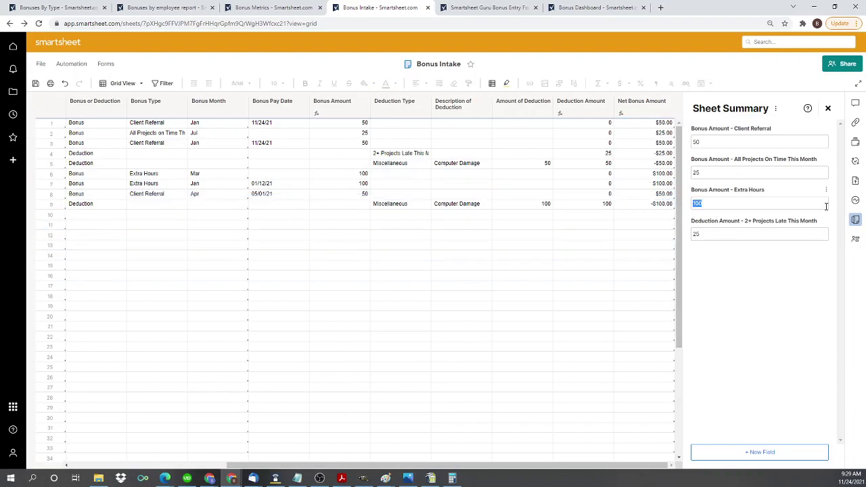
{"action": "type", "text": "150"}
{"action": "key", "text": "Return"}
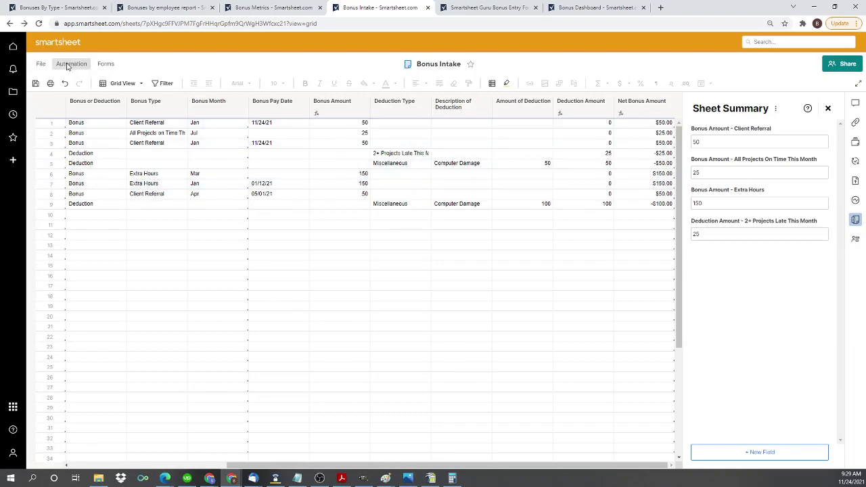
Check the Bonus Amount cells of the two Extra Hours entries in rows 6 and 7
{"action": "left_click", "coordinate": [360, 186]}
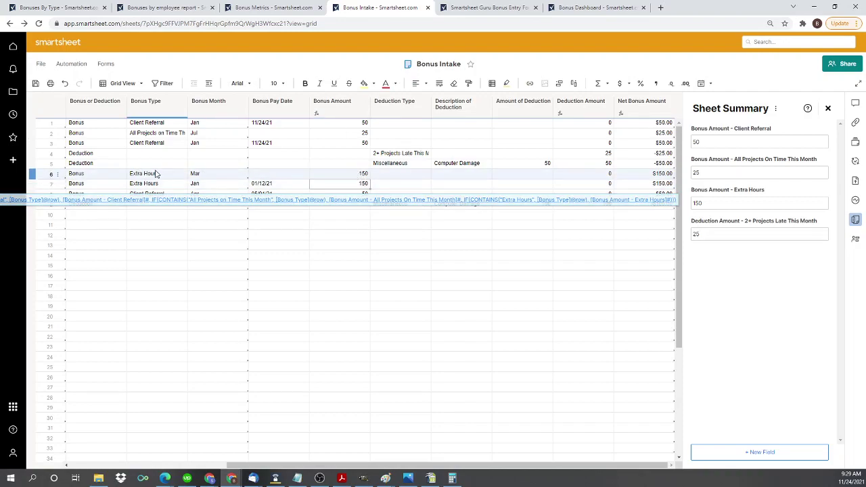
{"action": "left_click", "coordinate": [364, 174]}
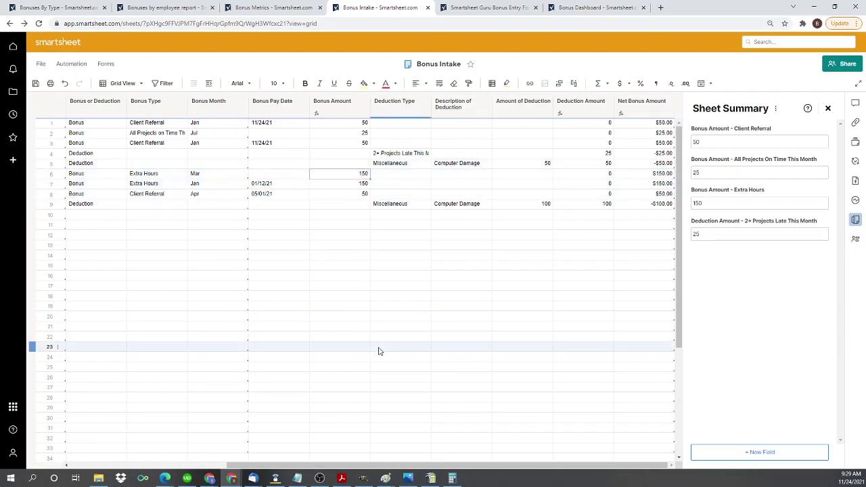
{"action": "key", "text": "Down"}
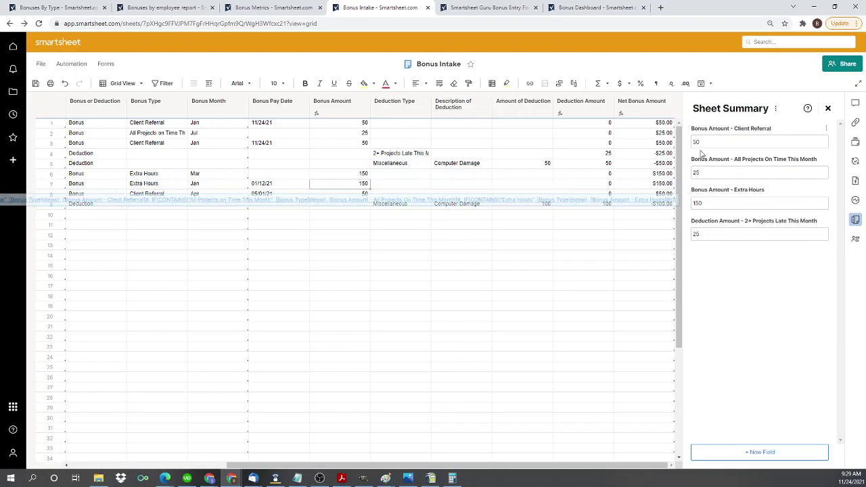
Inspect row 1's Bonus Amount, the summary deduction amount for 2+ late projects, and the Miscellaneous deduction type in row 5
{"action": "left_click", "coordinate": [355, 123]}
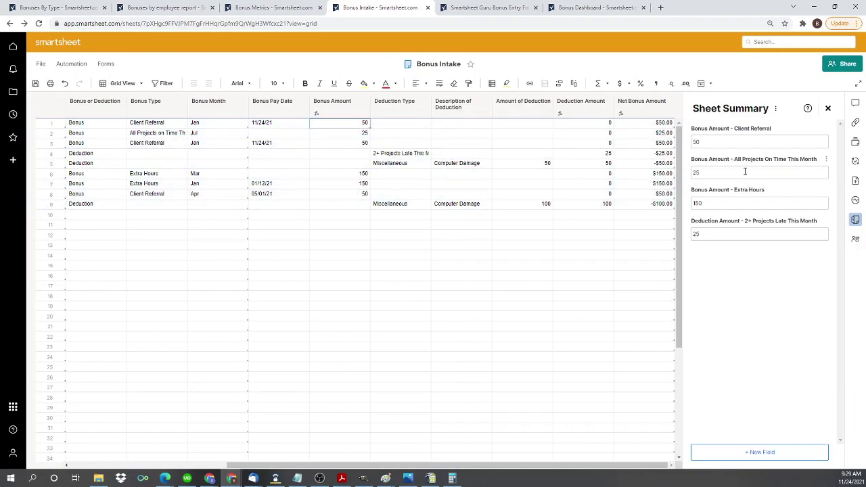
{"action": "left_click", "coordinate": [733, 237]}
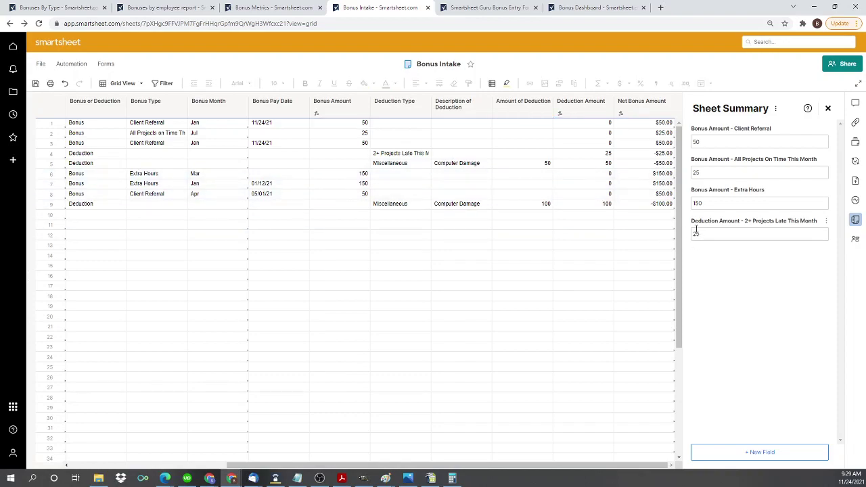
{"action": "left_click", "coordinate": [421, 164]}
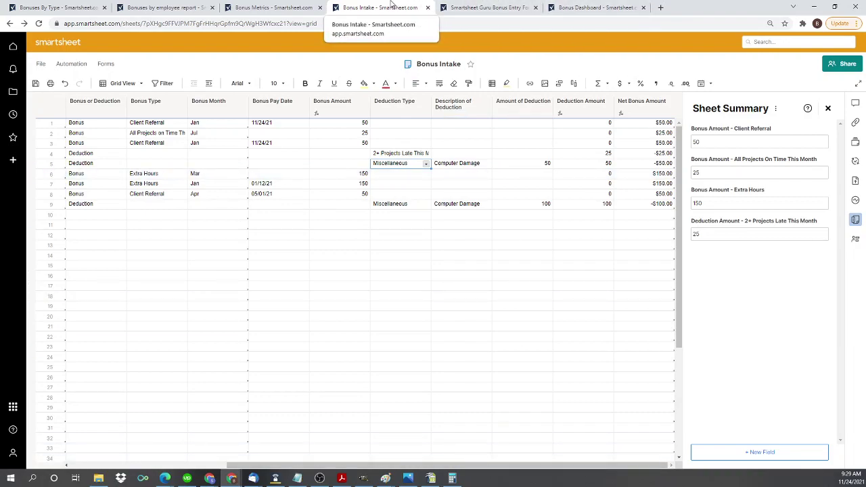
Examine the Bonus Dashboard charts along with the Bonuses By Type report, the Bonuses by employee report and the Bonus Metrics sheet
{"action": "left_click", "coordinate": [582, 6]}
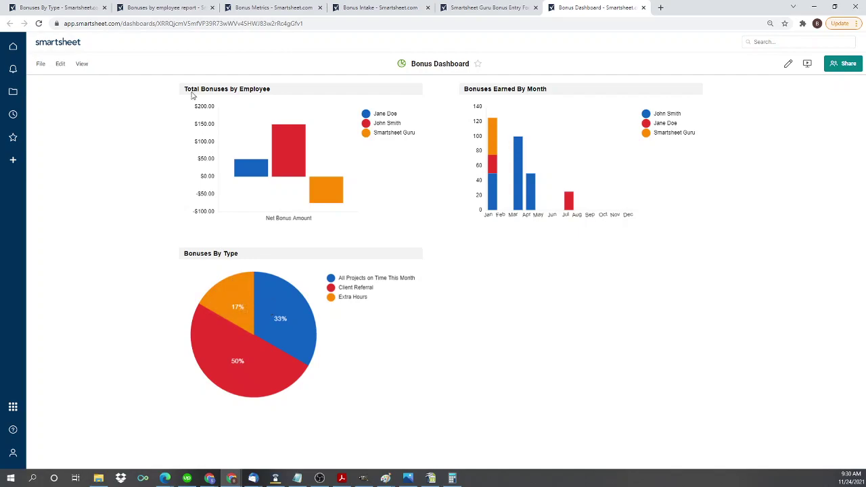
{"action": "left_click", "coordinate": [136, 7]}
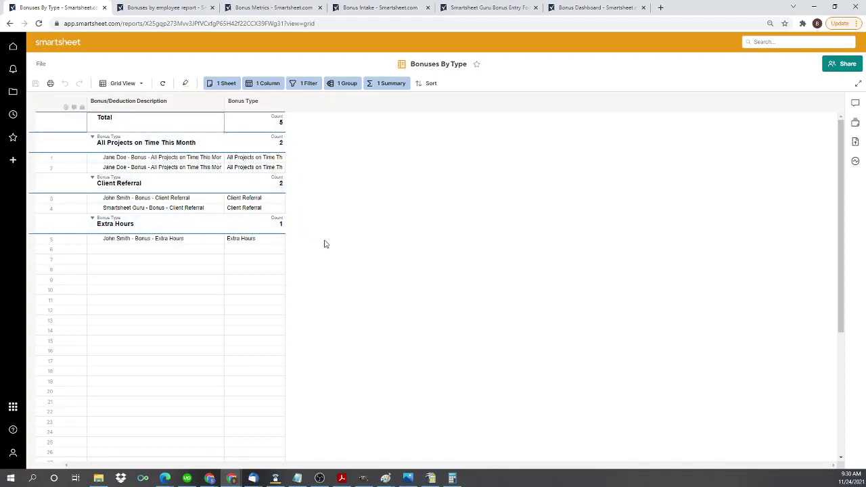
{"action": "left_click", "coordinate": [591, 7]}
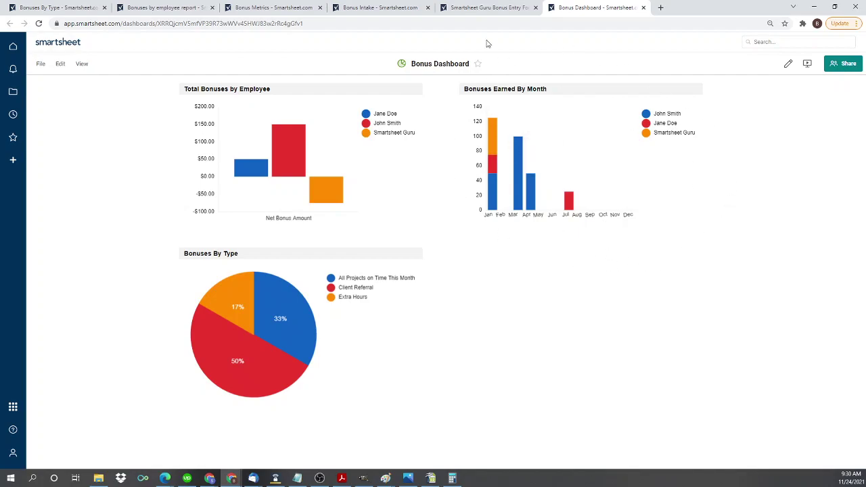
{"action": "left_click", "coordinate": [166, 7]}
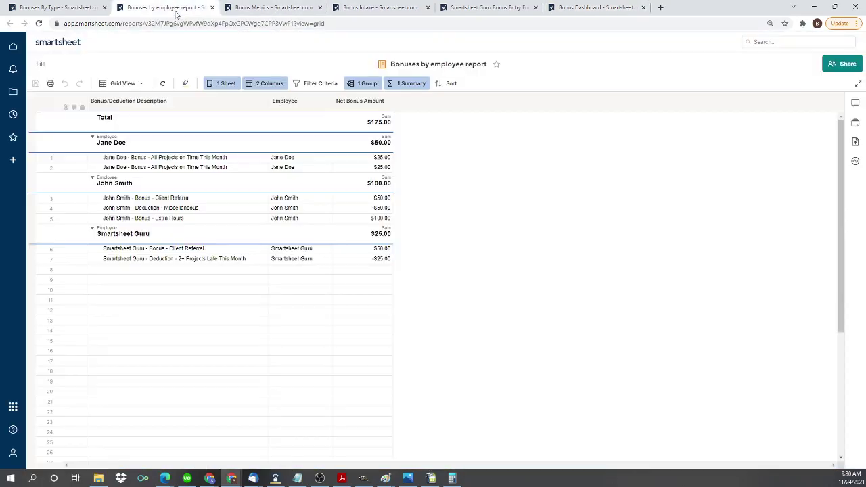
{"action": "left_click", "coordinate": [245, 7]}
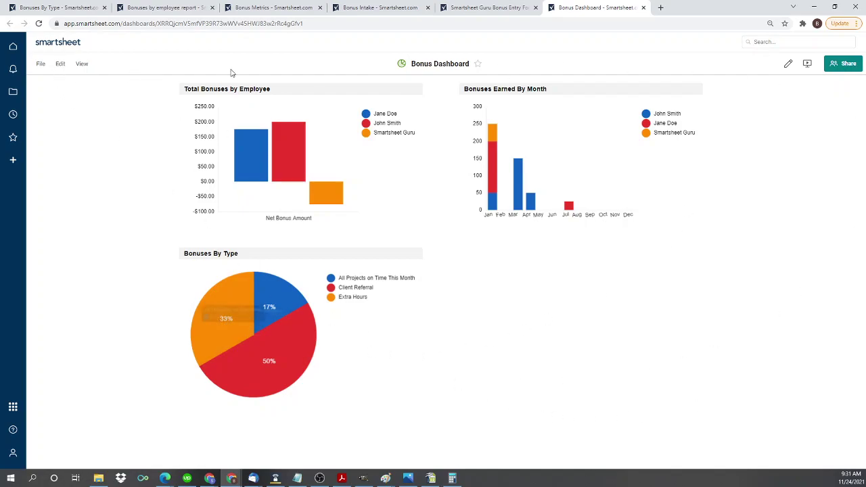
Revisit the Smartsheet Guru Bonus Entry Form and return to the Bonus Dashboard
{"action": "left_click", "coordinate": [498, 9]}
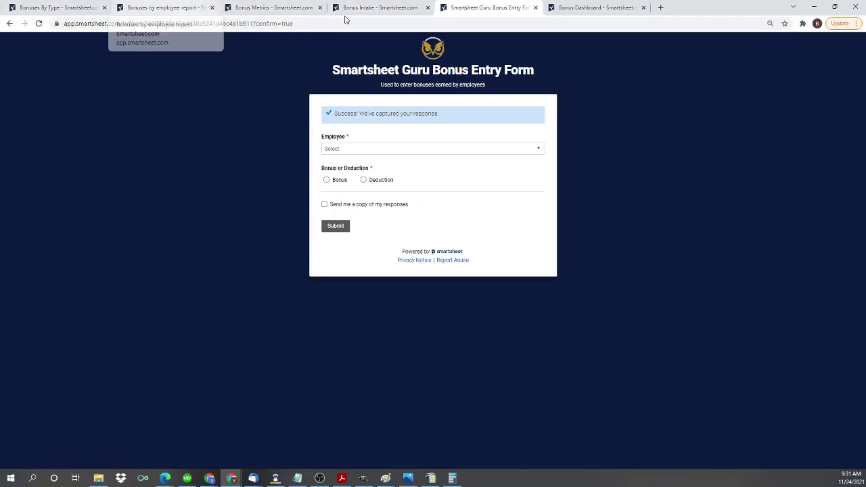
{"action": "left_click", "coordinate": [580, 8]}
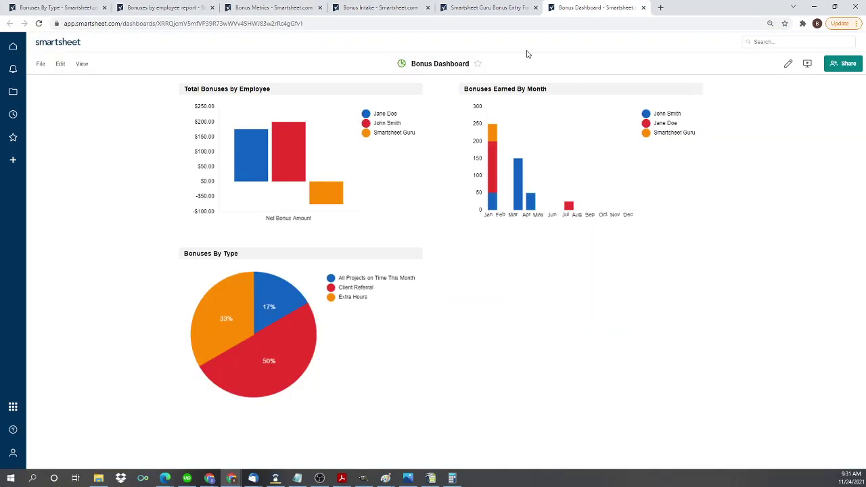